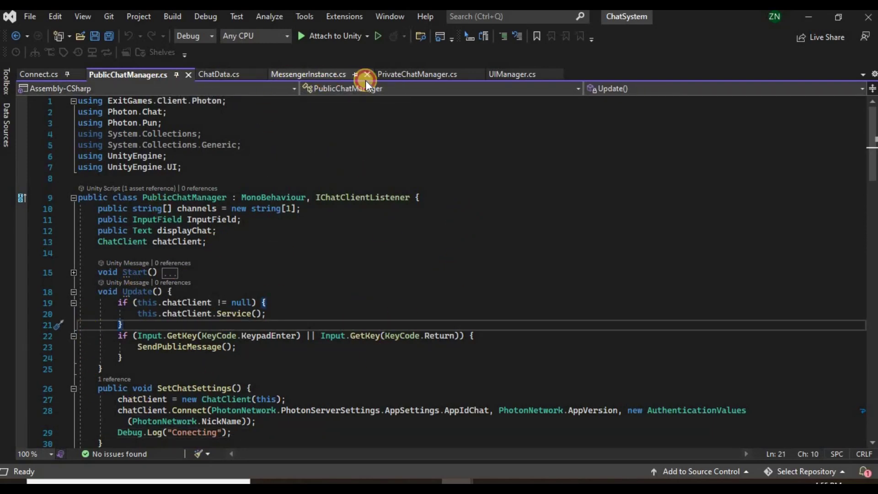
- In PrivateChatManager, select chatName in the first-time chat message line
click(363, 77)
click(413, 80)
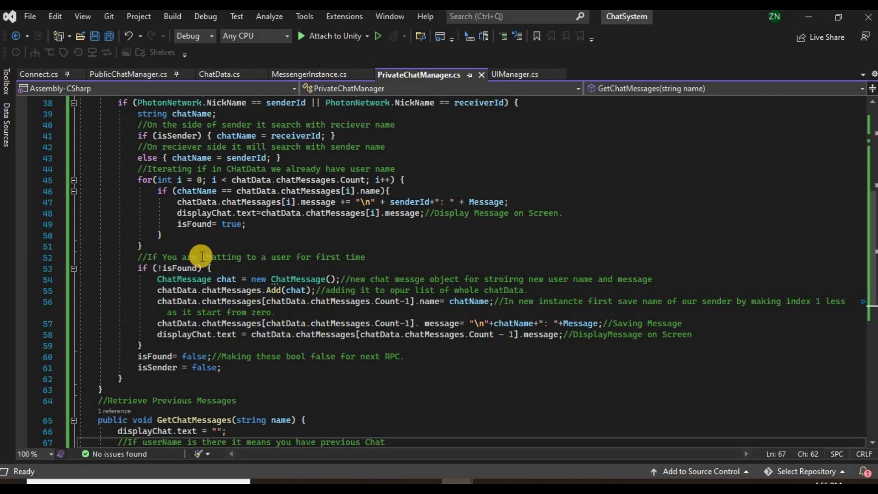
key(Up)
key(Up)
key(Up)
key(Up)
key(Up)
key(Up)
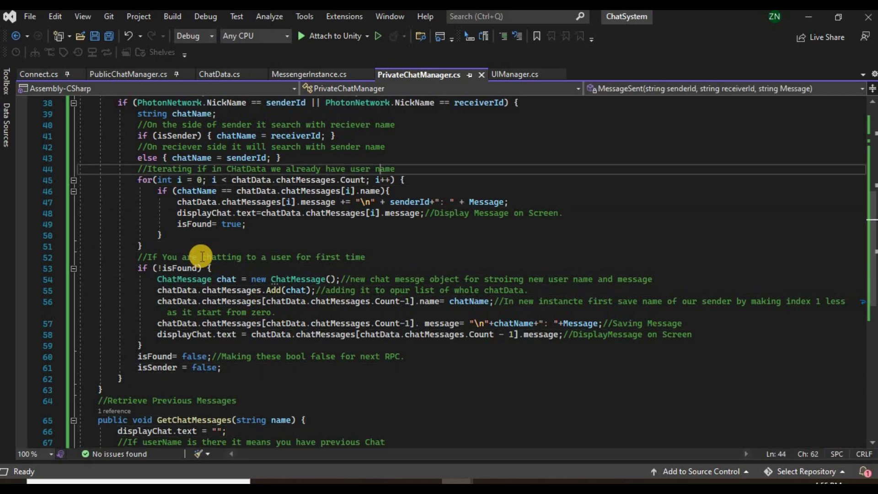
key(Up)
key(Up)
key(Up)
key(Up)
key(Down)
key(Down)
key(Down)
key(Down)
key(Down)
key(Down)
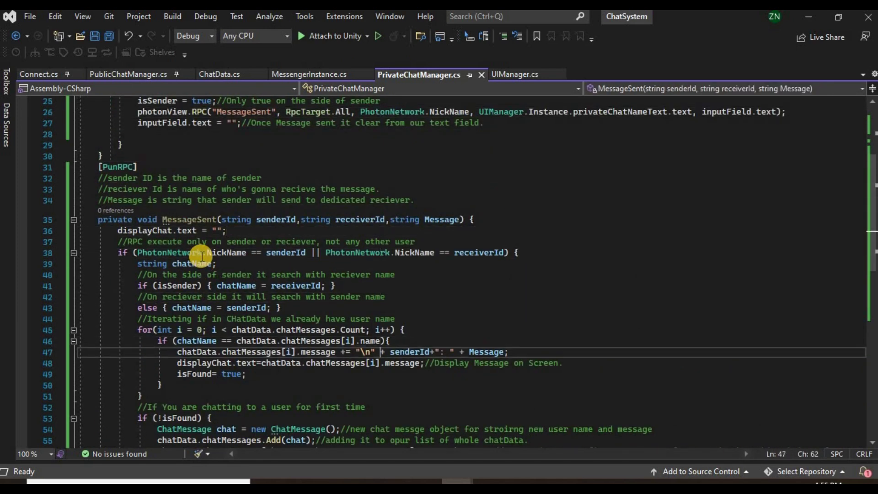
key(Down)
key(Down)
key(Down)
key(Down)
key(Down)
key(Down)
key(Down)
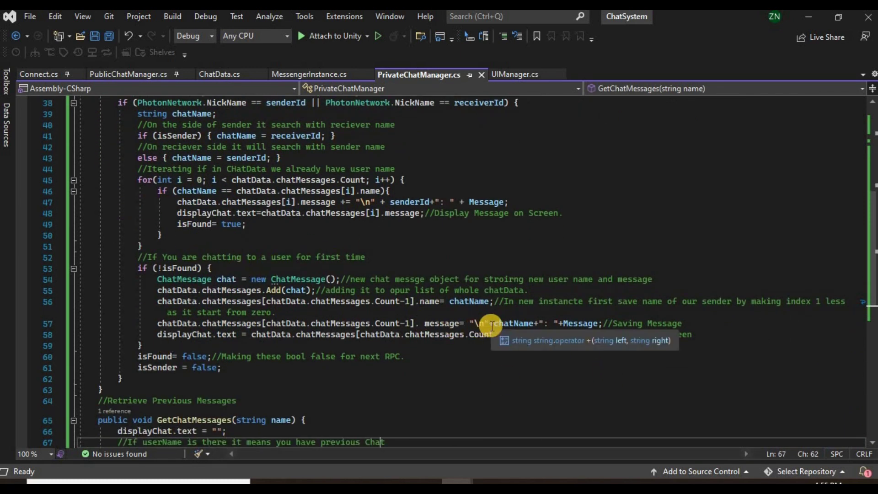
drag(494, 324, 532, 323)
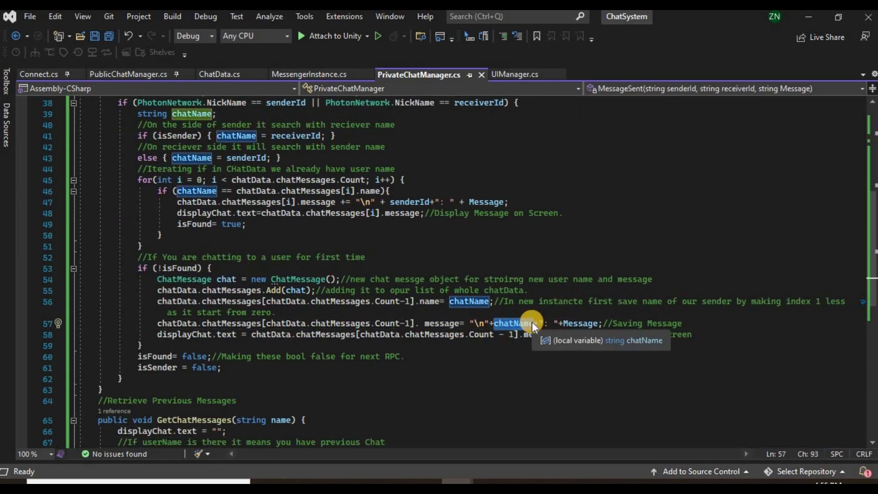
- Replace chatName with senderId and save PrivateChatManager.cs
key(BackSpace)
text(sn)
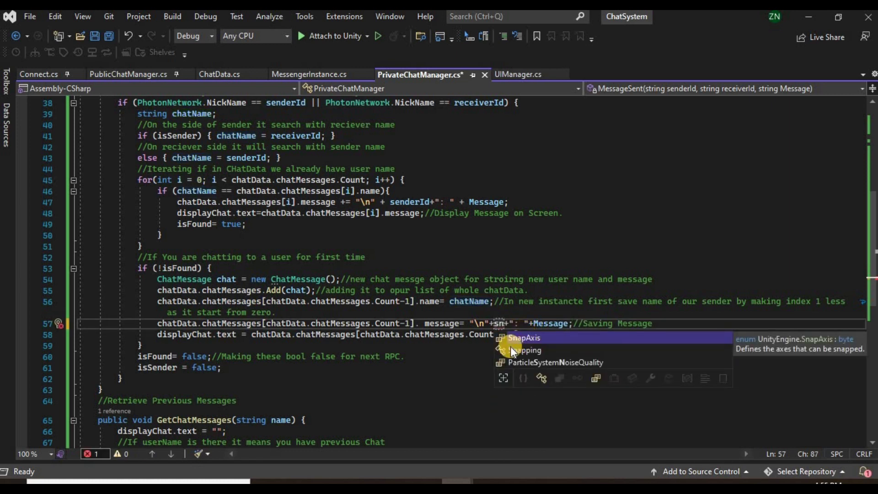
key(BackSpace)
text(e)
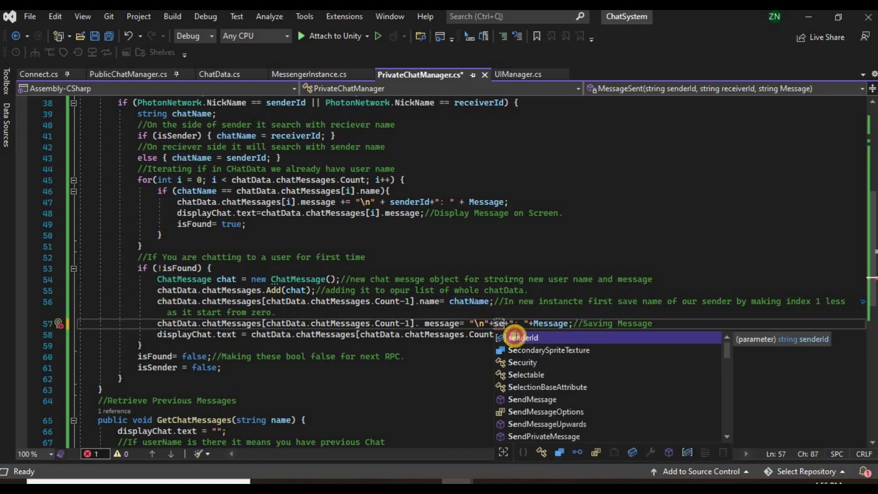
double_click(516, 335)
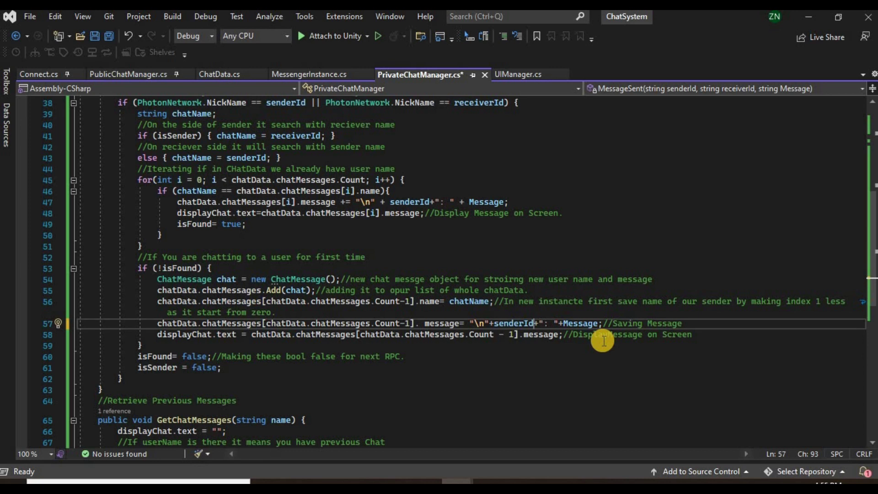
key(ctrl+s)
- Review the first-time chat block and the existing-chat message loop
click(603, 343)
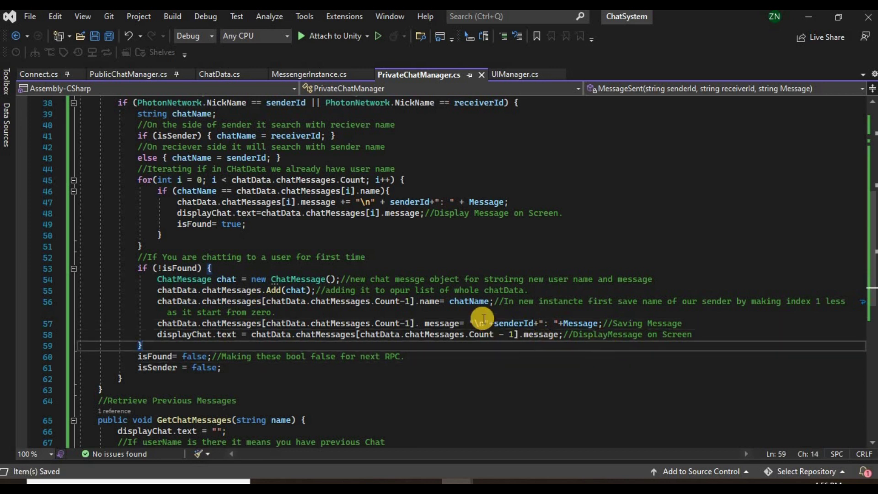
click(386, 229)
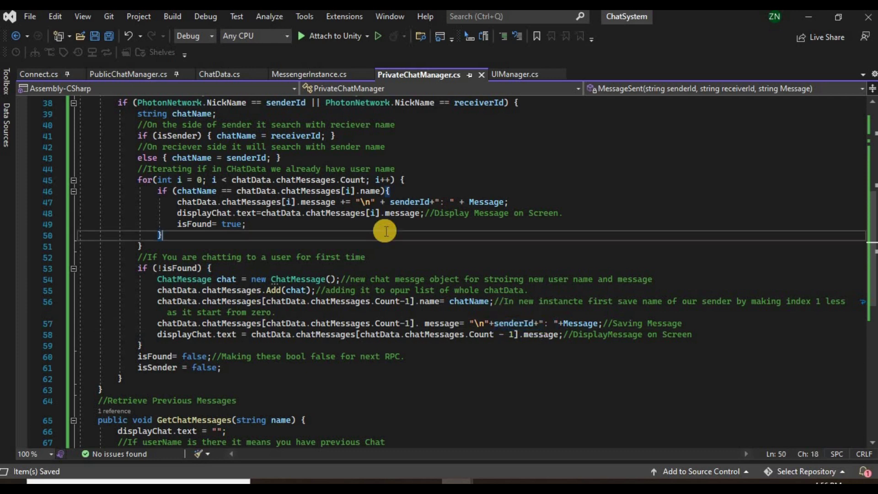
key(Up)
key(Up)
key(Up)
key(Up)
key(Up)
key(Up)
key(Up)
key(Up)
key(Up)
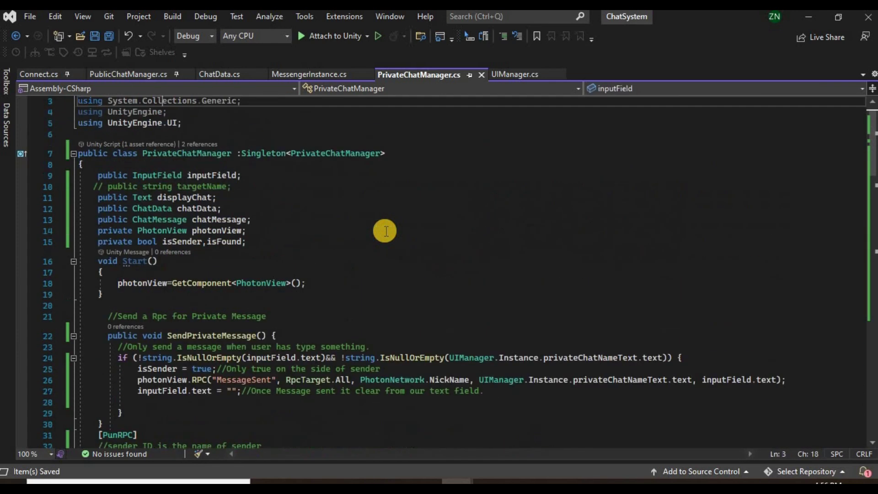
key(Up)
- Copy PublicChatManager's Update method into PrivateChatManager, just after Start
click(124, 73)
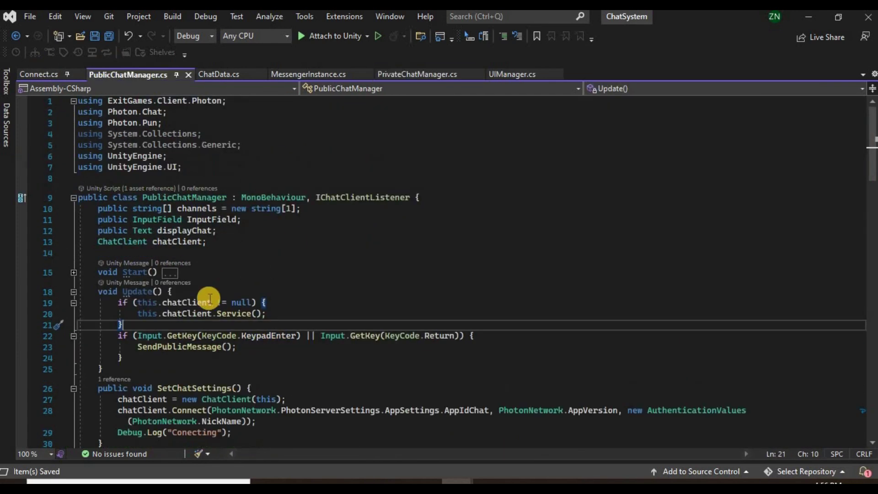
click(88, 294)
drag(88, 293, 107, 372)
key(ctrl+c)
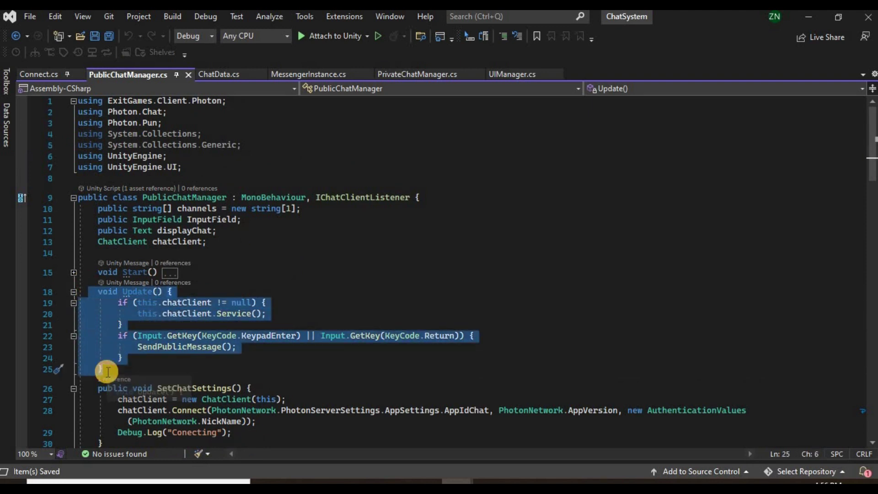
click(406, 74)
click(104, 305)
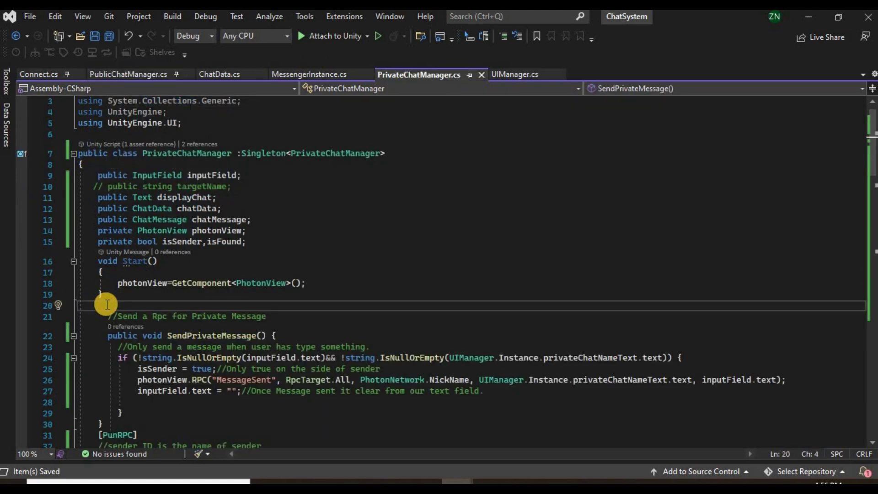
key(ctrl+v)
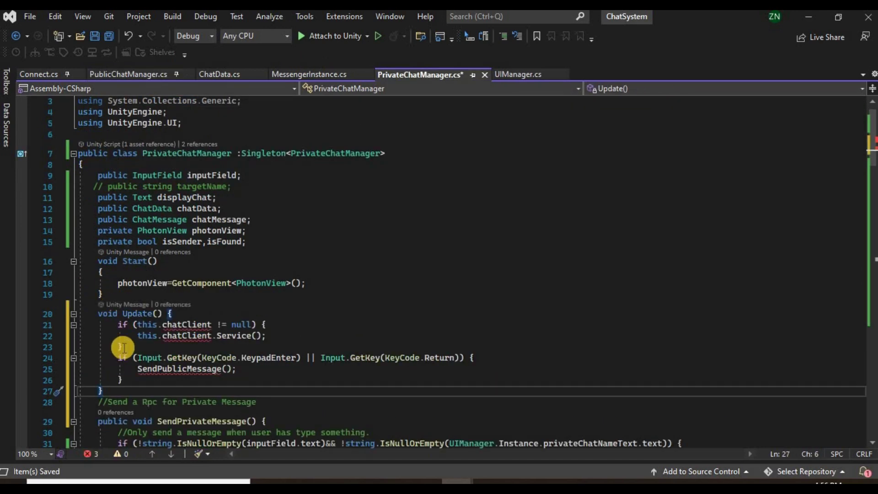
mouse_move(187, 336)
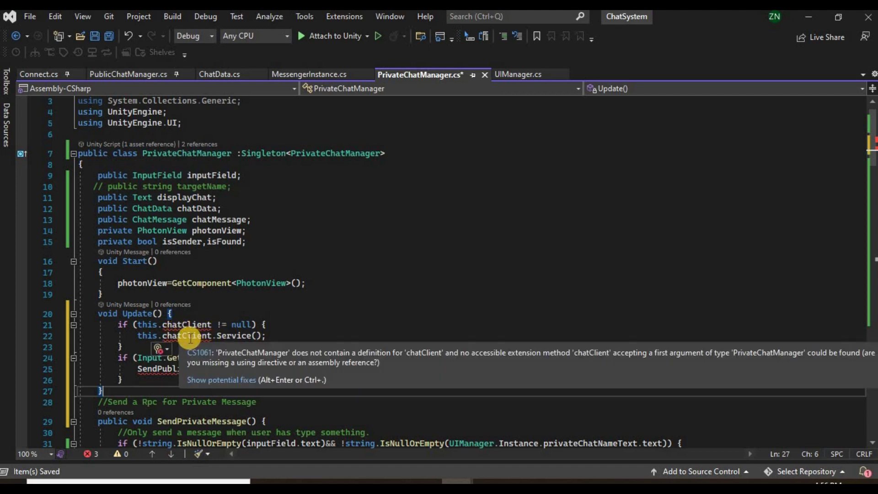
- Delete the chatClient service block, change SendPublicMessage to SendPrivateMessage, and save
drag(122, 347, 110, 327)
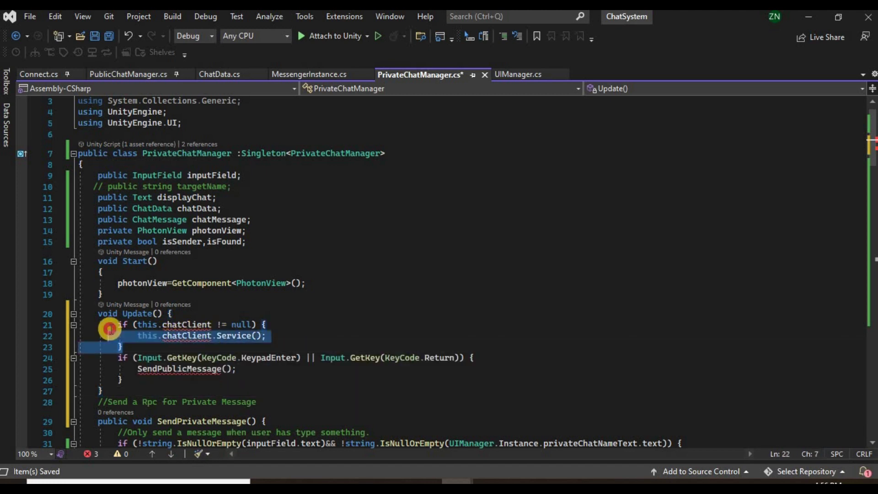
key(Delete)
key(Delete)
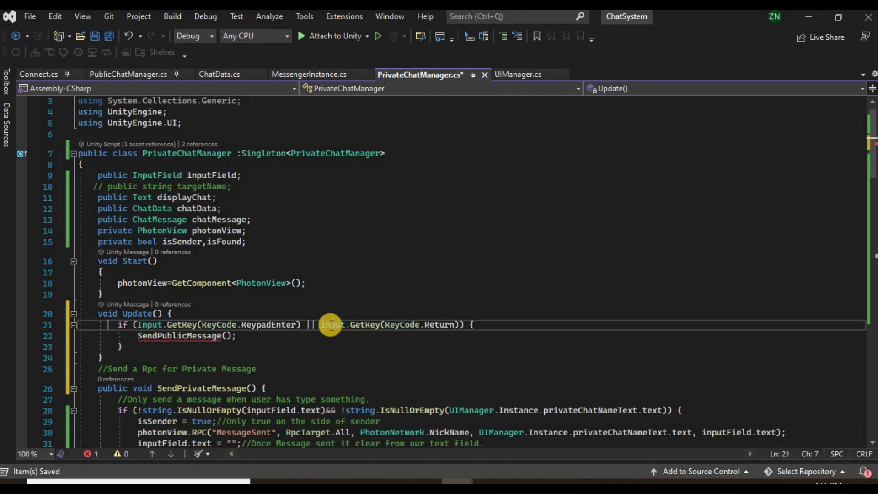
drag(236, 335, 136, 336)
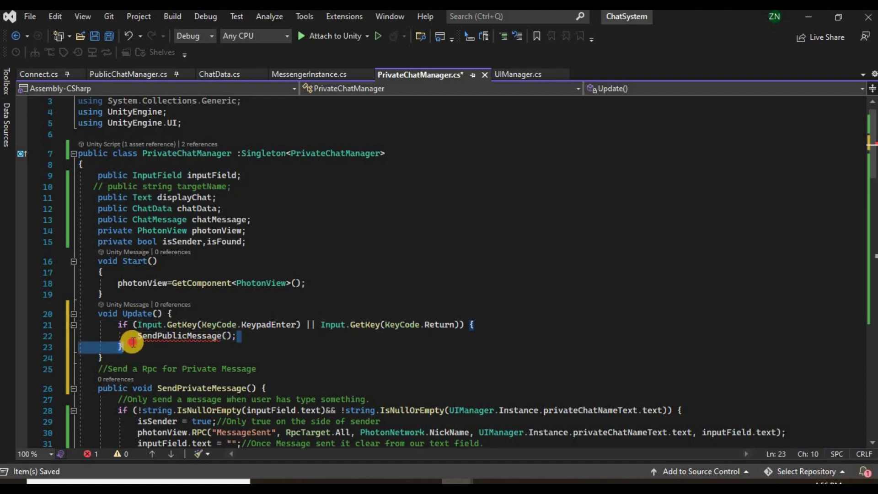
key(BackSpace)
text(sen)
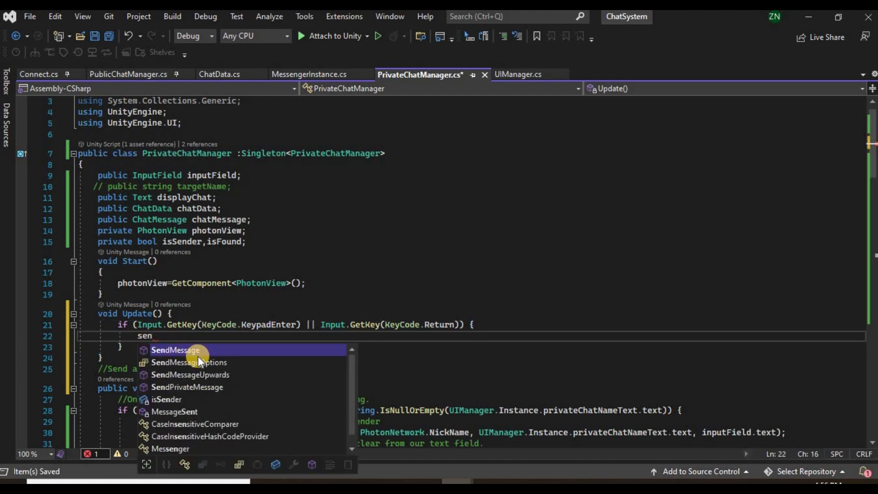
double_click(185, 386)
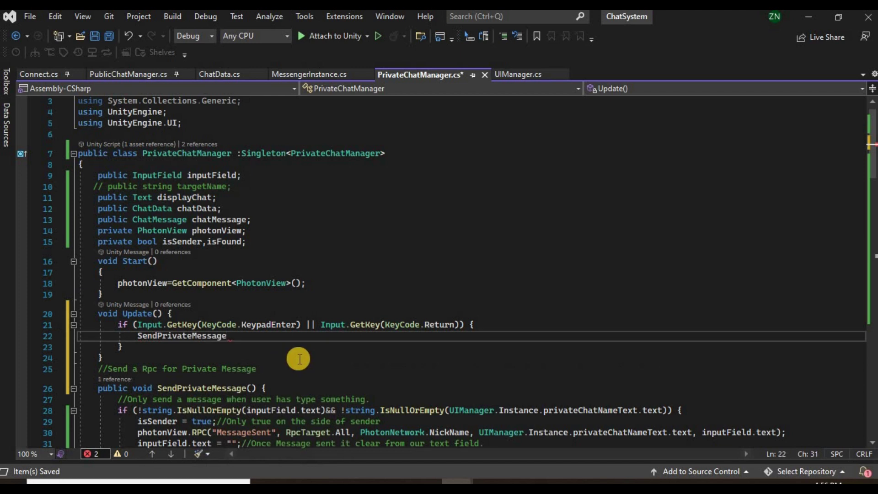
text(();)
key(ctrl+s)
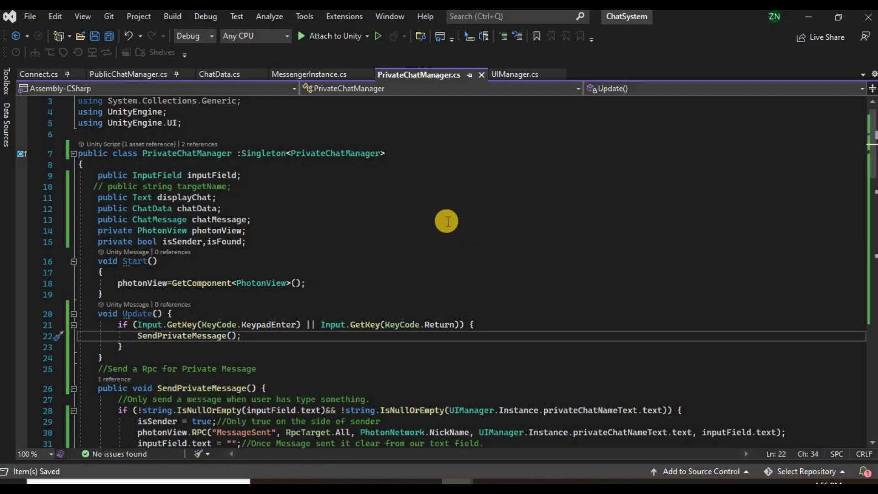
- Add an 'On Press Enter Send Message' comment above Update, save, and open Messenger.cs
click(117, 297)
key(Return)
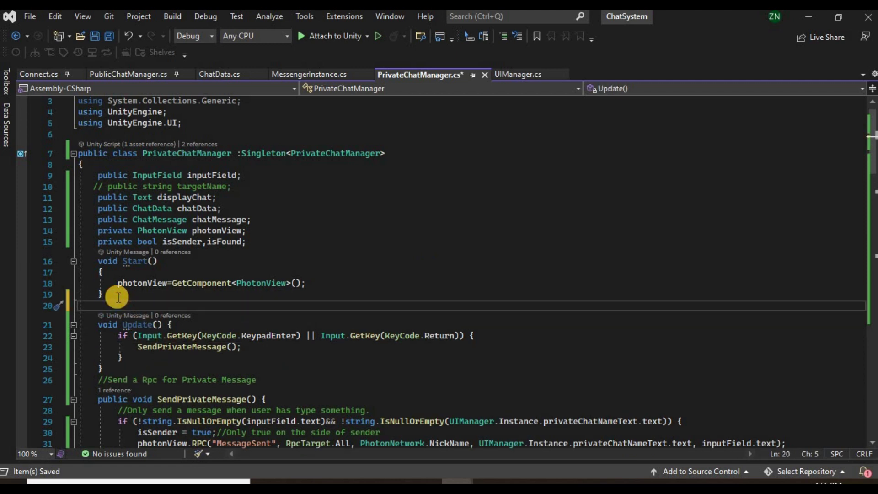
text(//Up)
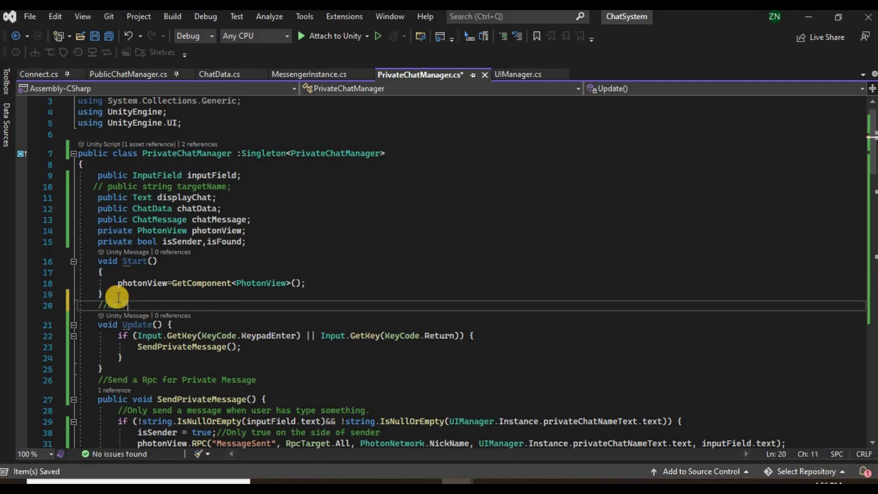
text(ter )
text(Send Message)
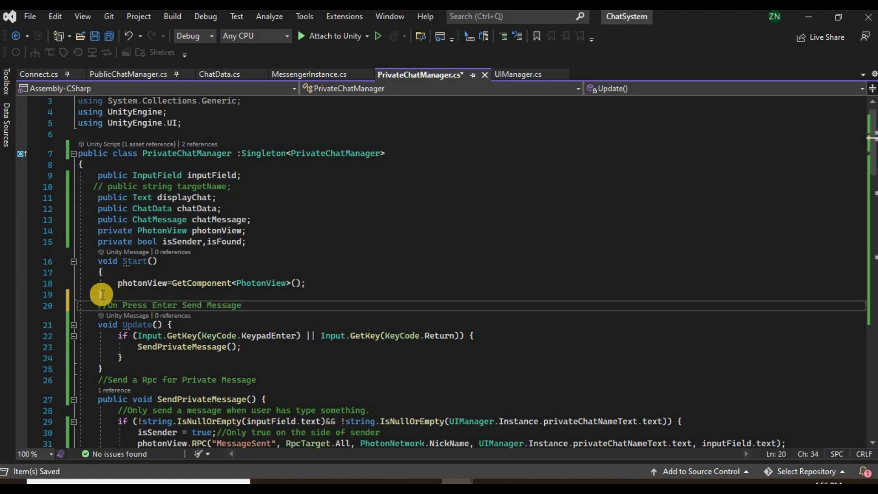
key(ctrl+s)
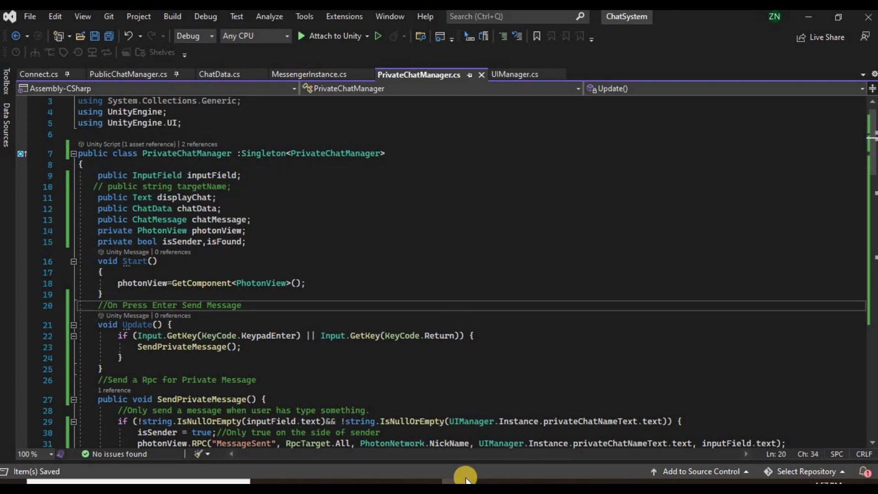
click(406, 302)
key(Down)
key(Down)
key(Down)
- Add an if (p.NickName != PhotonNetwork.NickName) check inside the foreach loop
key(ctrl+End)
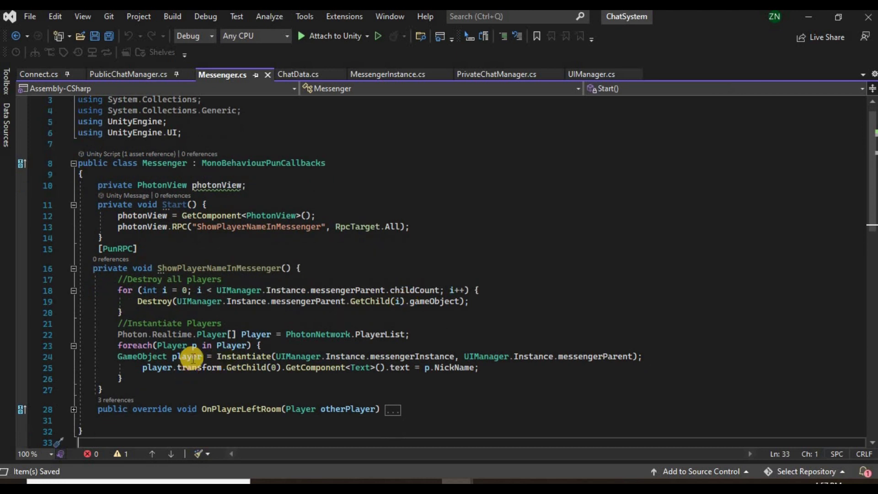
click(263, 346)
key(Return)
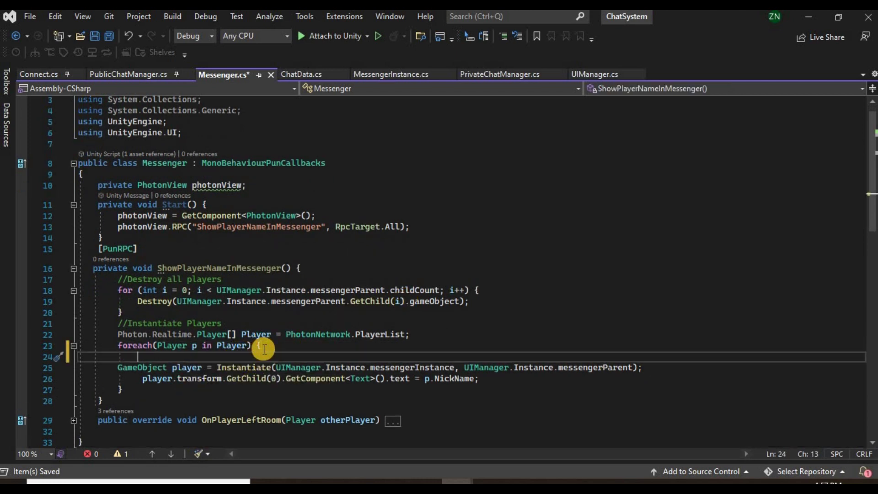
text(i)
text(f(p.)
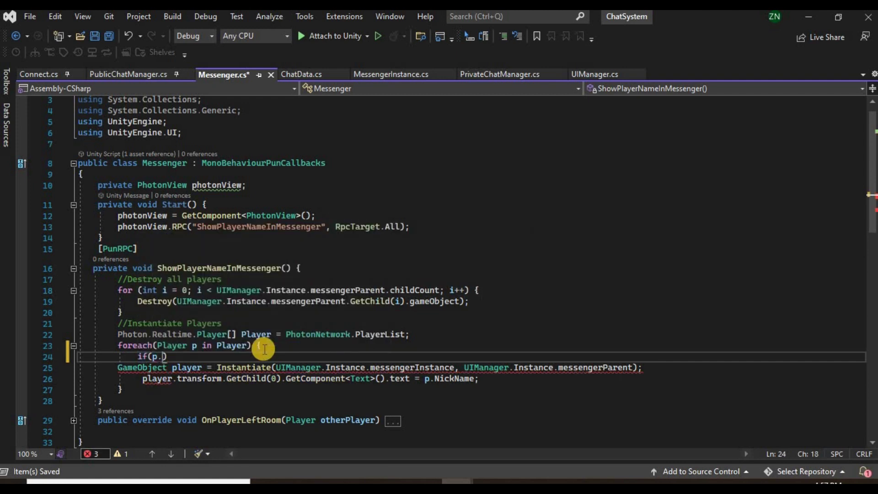
text(Ni)
key(Tab)
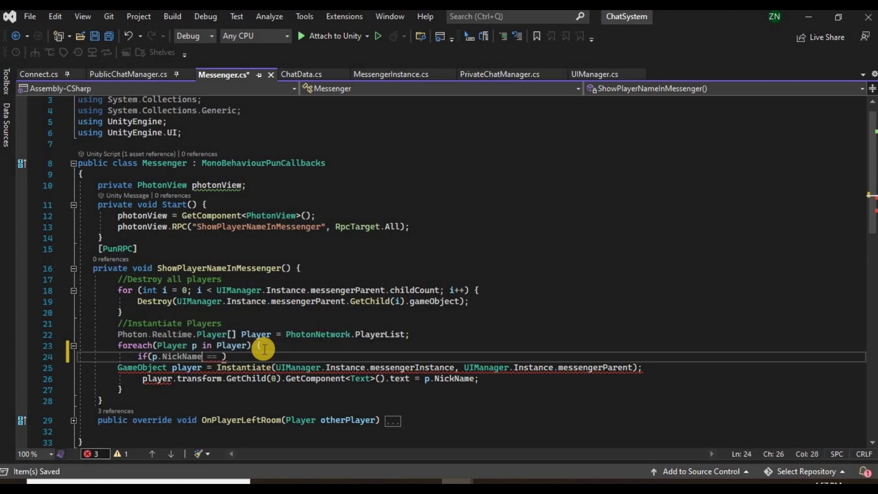
text(!=)
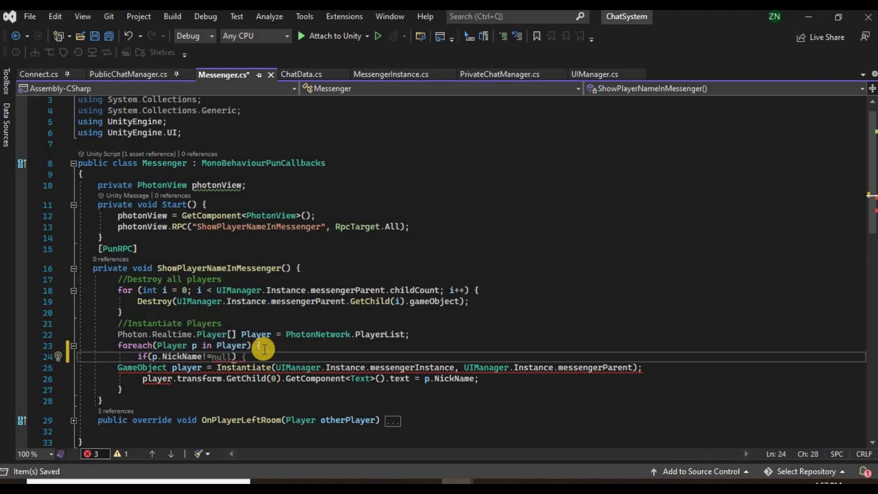
text(photo)
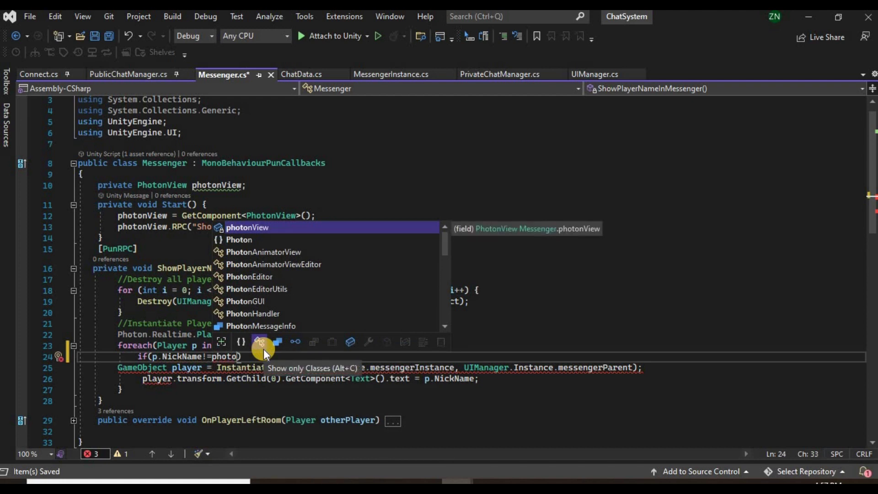
text(nN)
key(Tab)
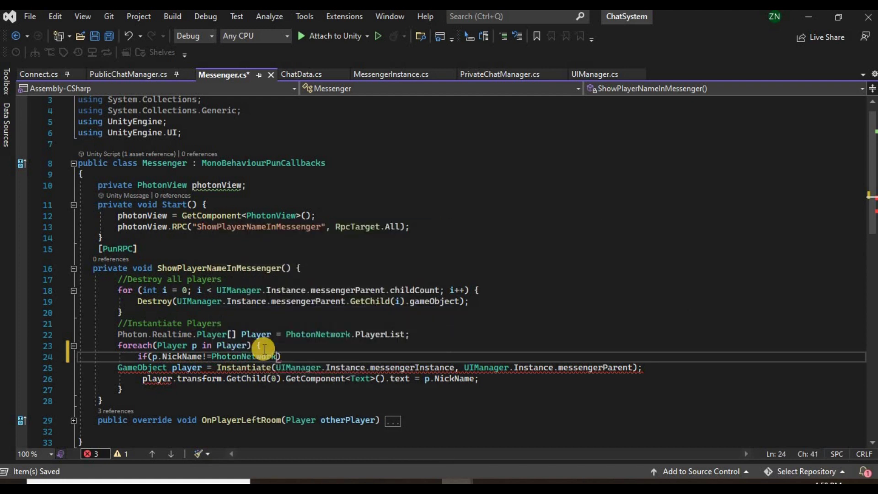
text(.Nick)
key(Tab)
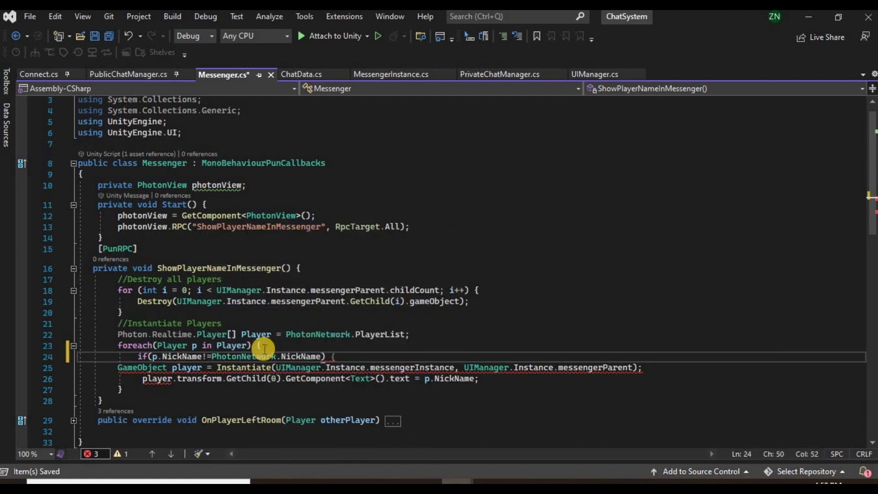
- Wrap the Instantiate lines in the if block, save Messenger.cs, and open the Connect scene
click(147, 391)
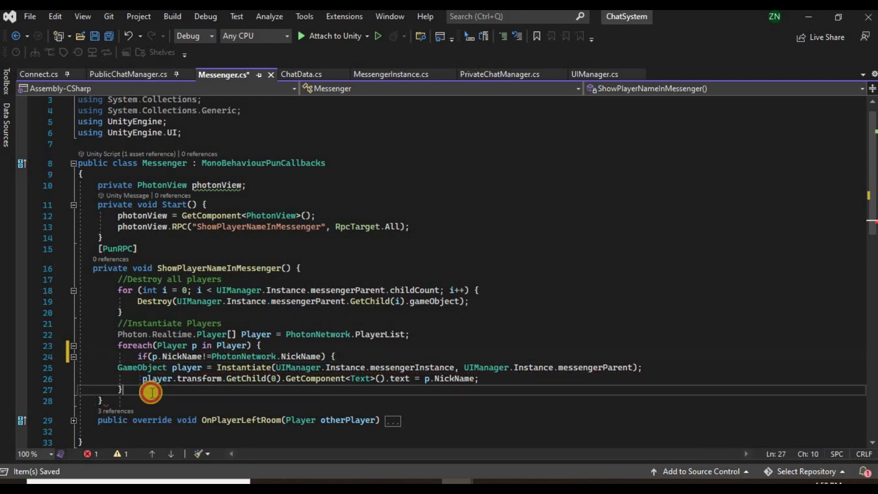
key(Return)
text(})
key(ctrl+s)
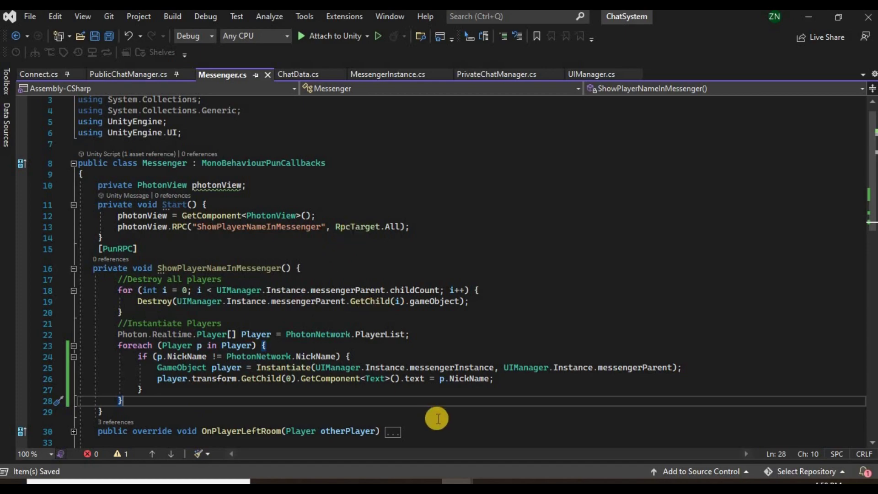
key(alt+Tab)
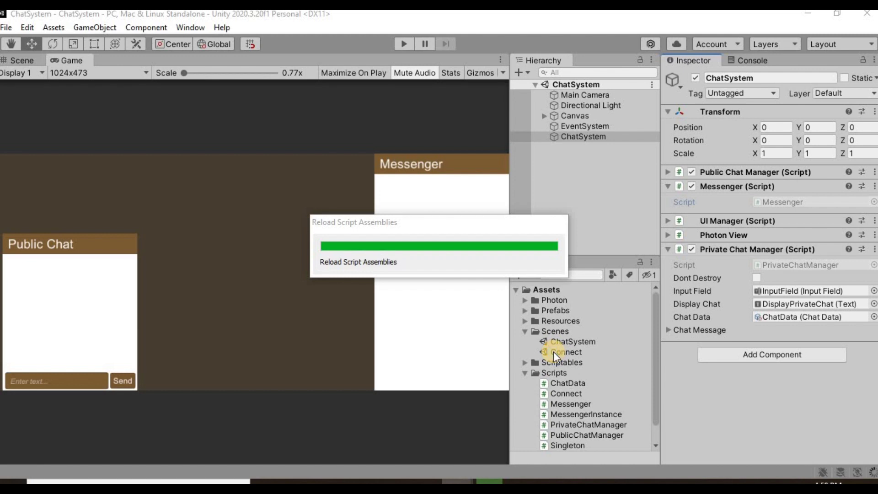
double_click(554, 353)
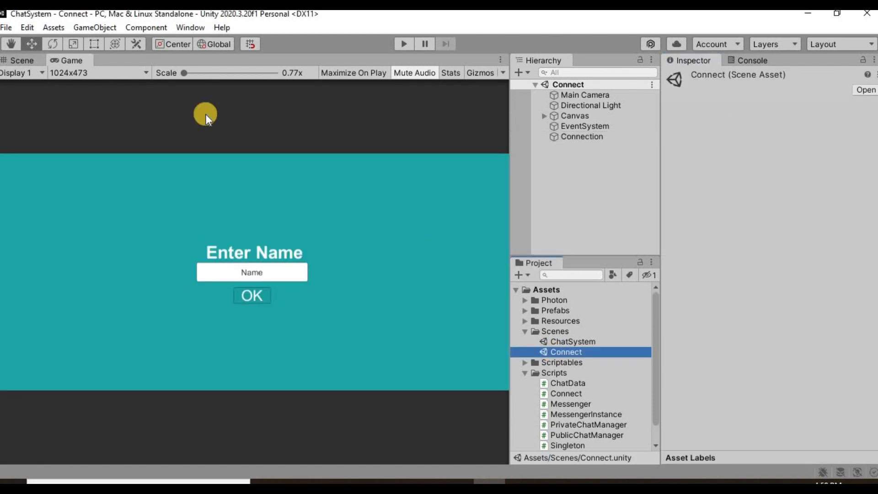
- Build and launch the ChatSystem game with File > Build And Run
click(7, 28)
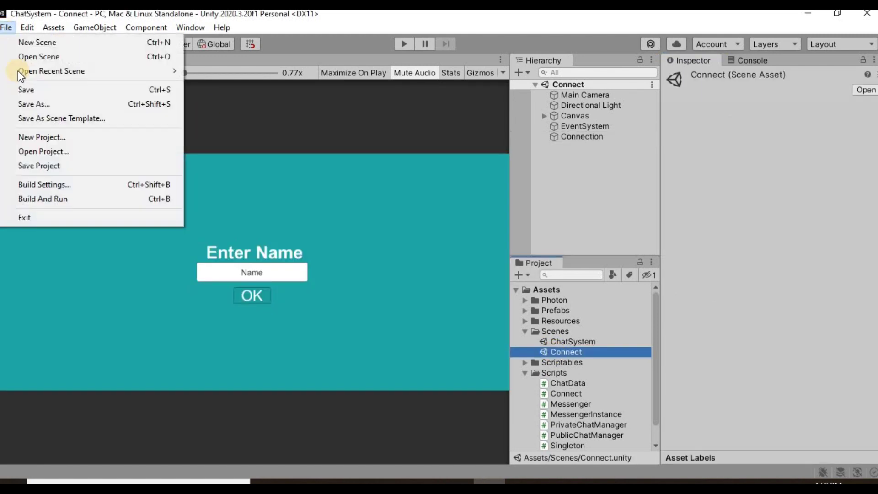
click(41, 202)
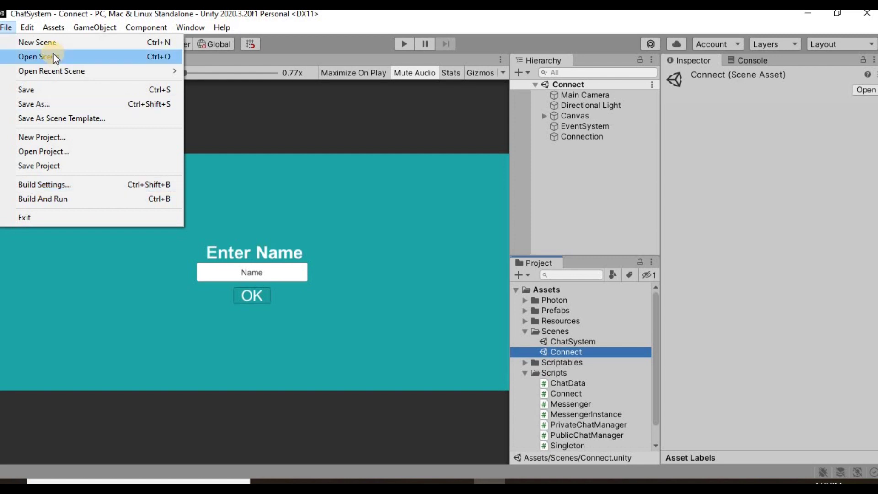
click(89, 201)
text(Alpha)
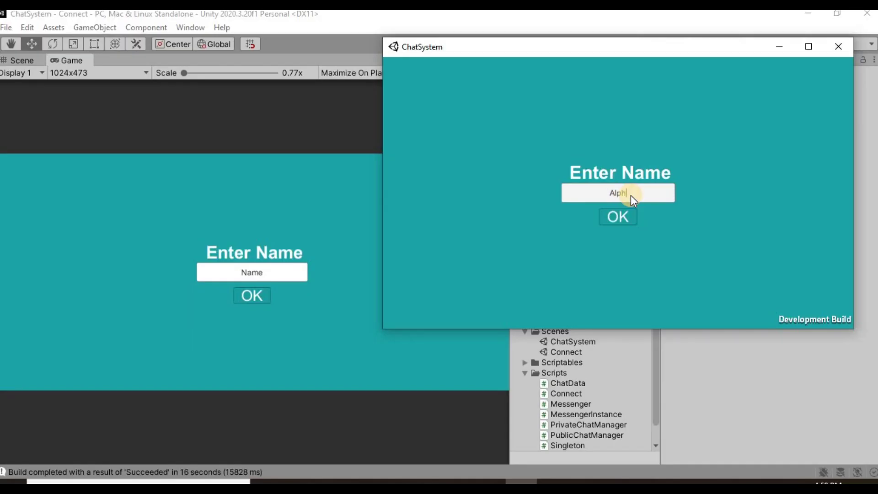
- Join as Alpha in the built game, then enter Play mode and join as Beta
click(621, 217)
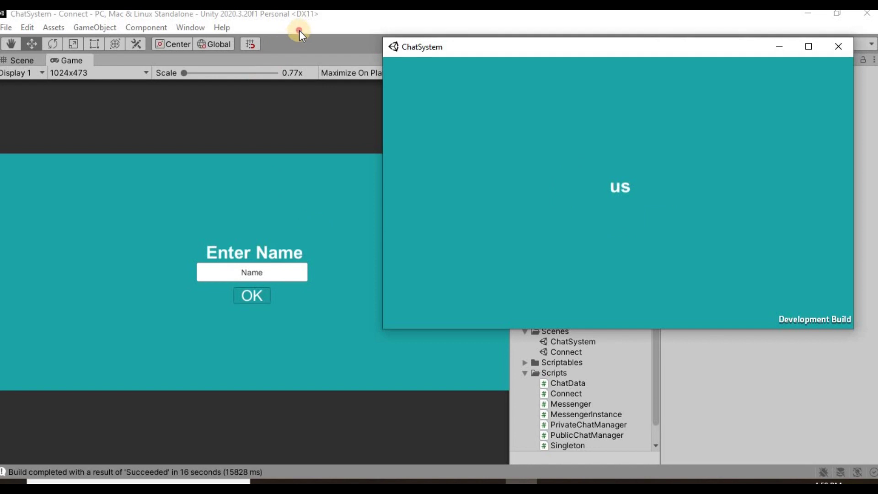
click(300, 30)
click(402, 43)
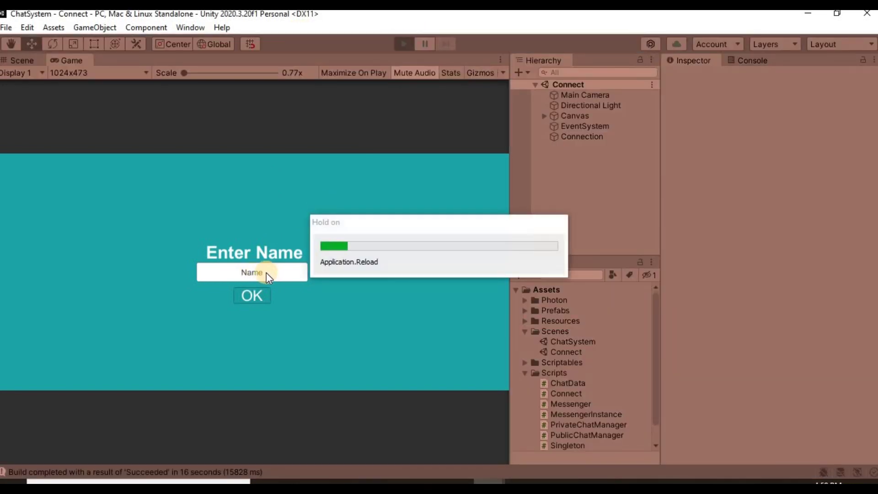
click(266, 273)
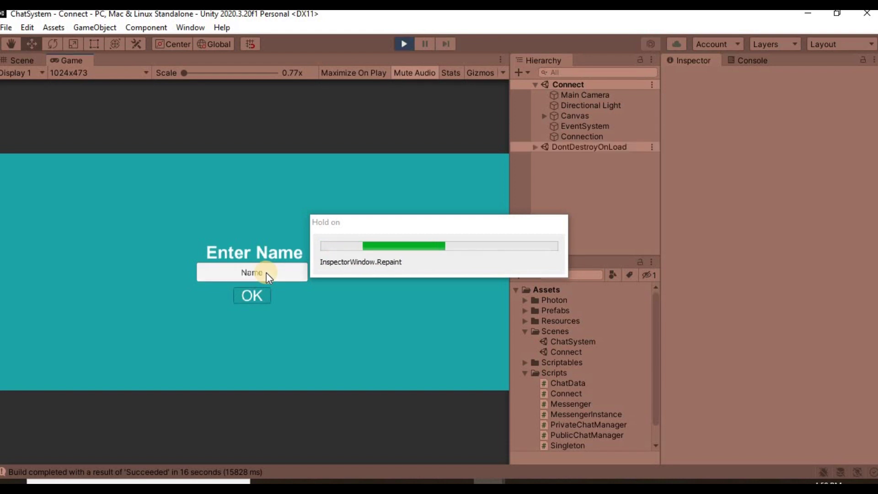
text(Beta)
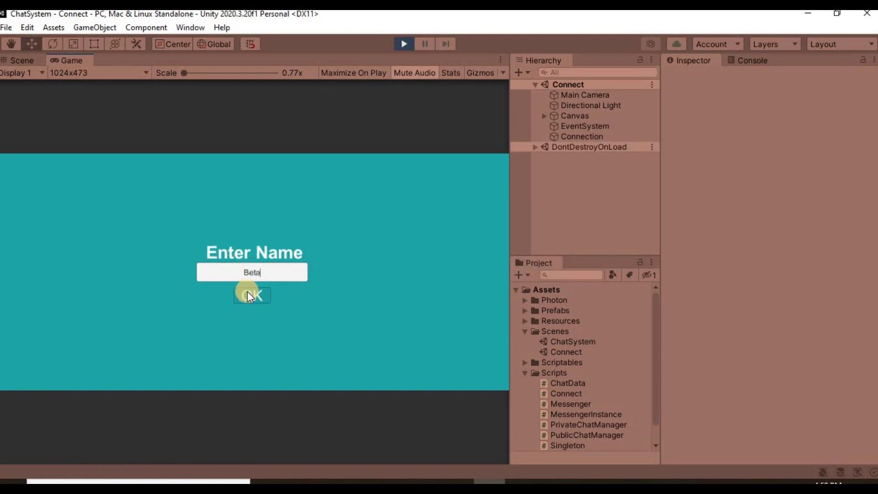
click(248, 292)
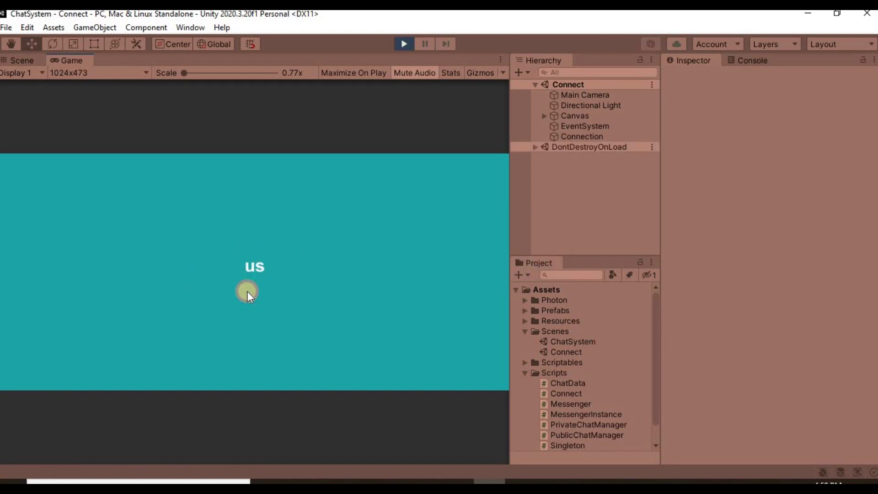
click(480, 479)
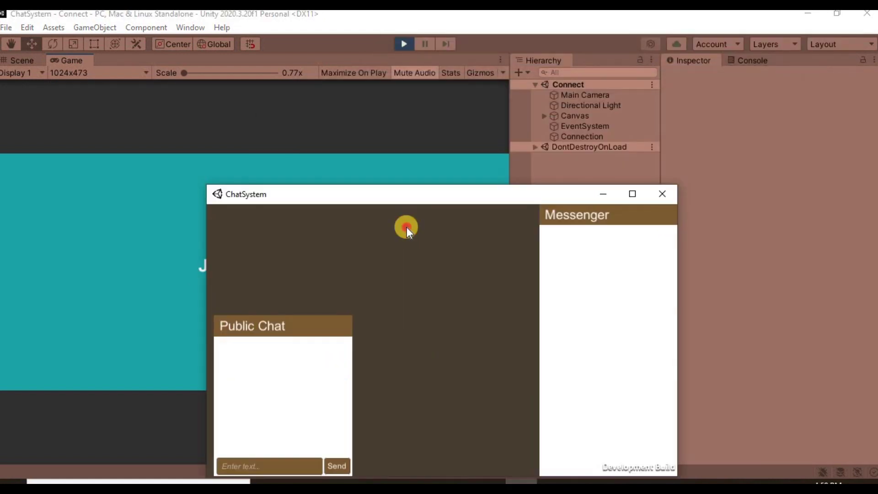
- Reposition the build window and send a private message to Beta
drag(601, 53, 467, 135)
click(595, 192)
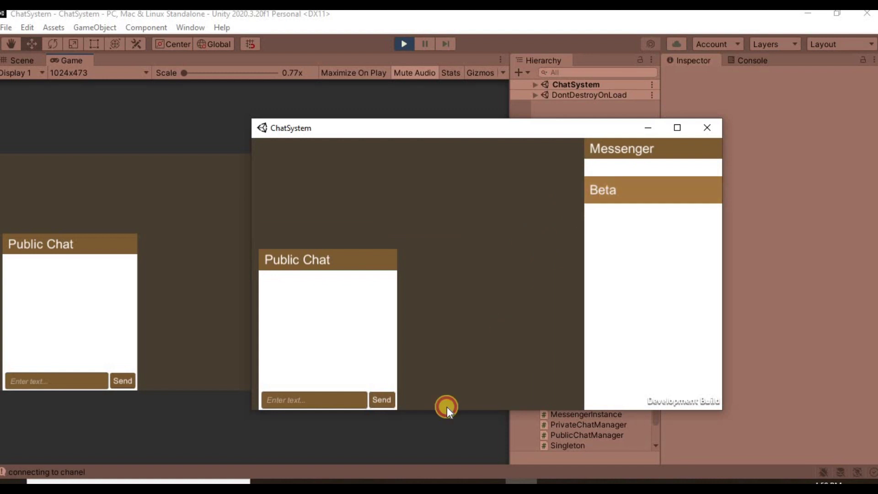
click(449, 401)
text(Hiii ALpha)
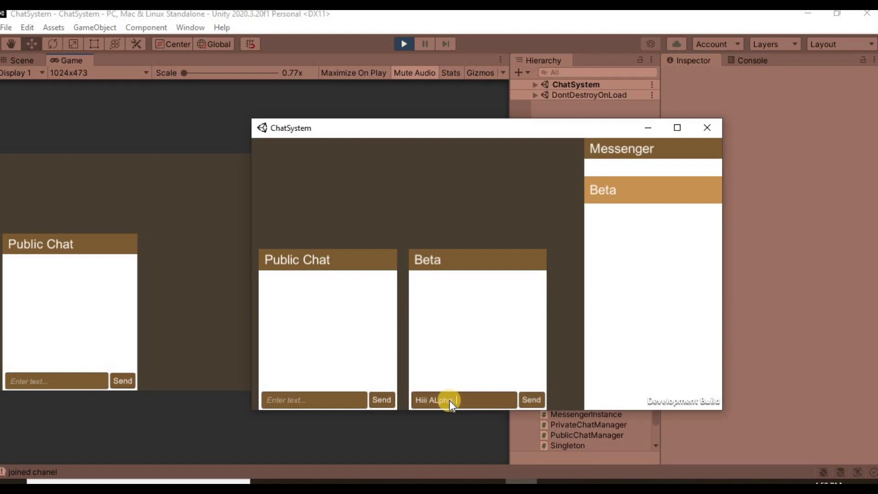
text(m Beta)
click(532, 402)
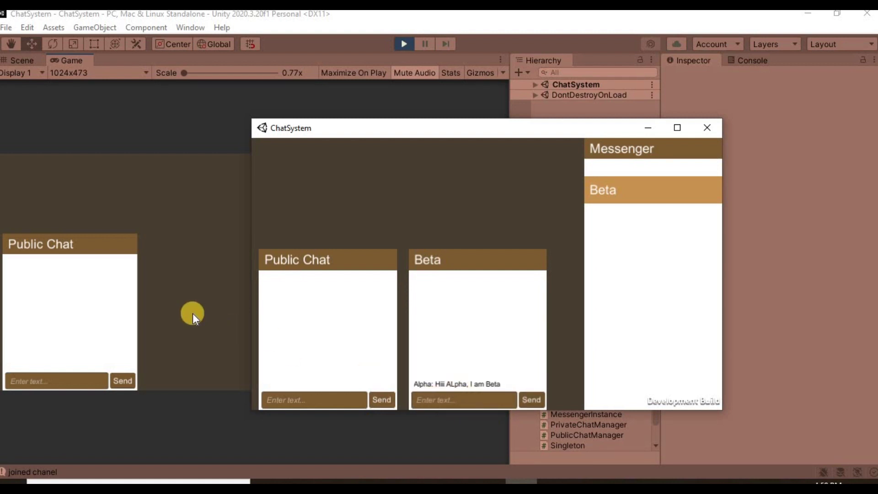
- Open Alpha's private chat in the editor and send 'Ohhh I see'
click(193, 313)
click(405, 199)
click(222, 378)
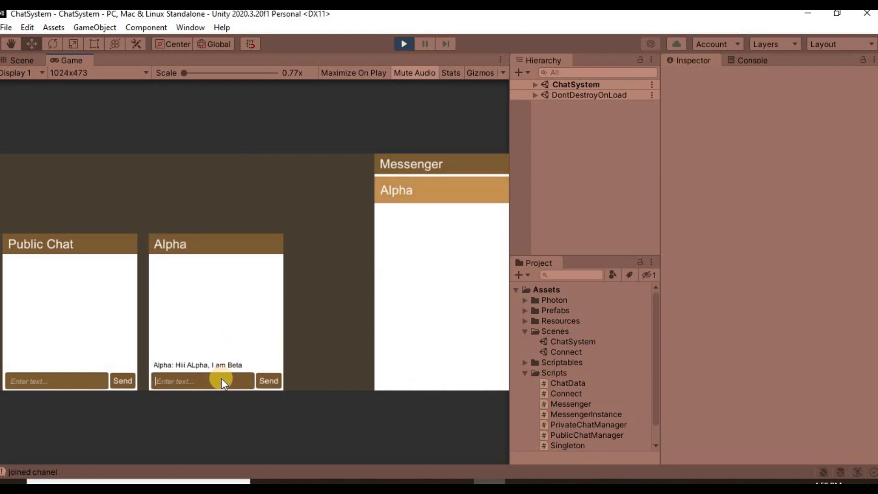
text(O)
text(hhh I see)
key(Return)
- Switch to the other client and reply 'great' in the Beta chat
key(alt+Tab)
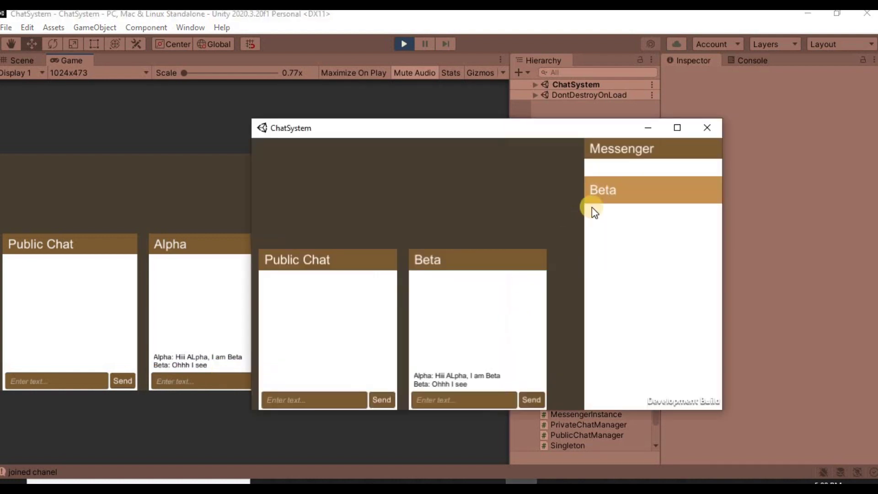
click(465, 398)
text(gre)
text(ta)
key(BackSpace)
key(BackSpace)
text(at)
key(Return)
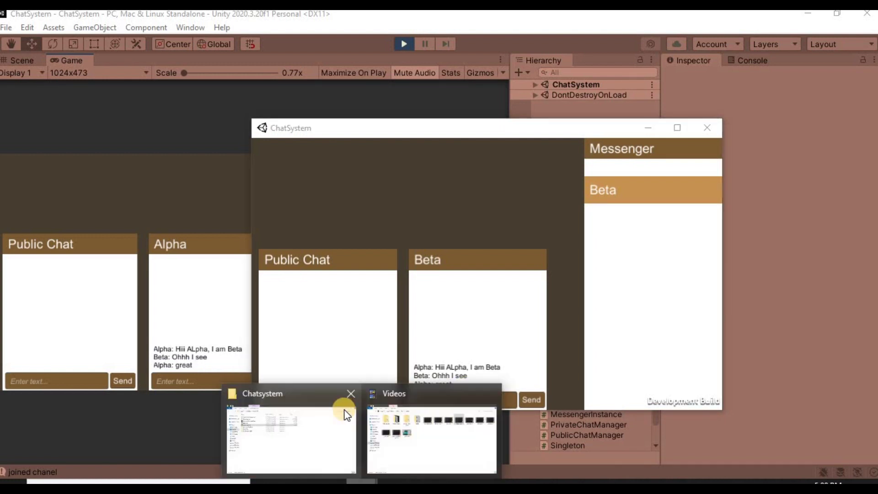
click(289, 433)
- Launch another ChatSystem instance, and send test messages 'i sedeeee' and 'fsdfsdfsd' in the Beta chat
double_click(125, 146)
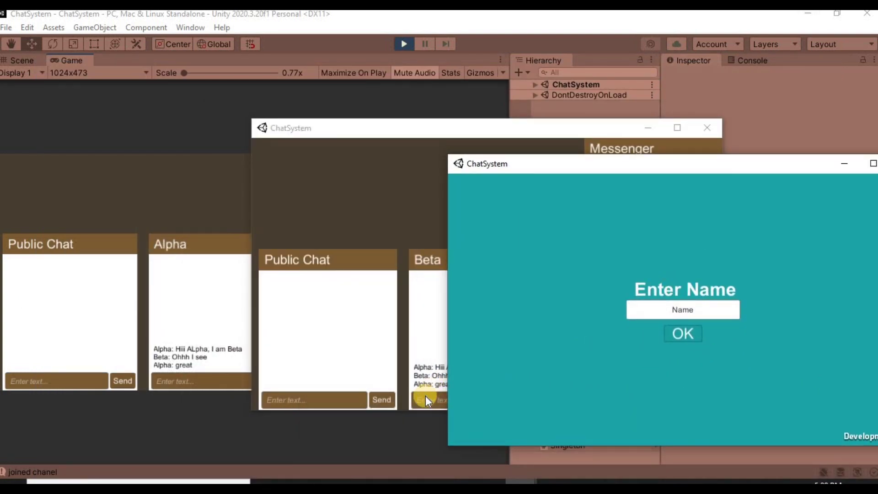
click(426, 399)
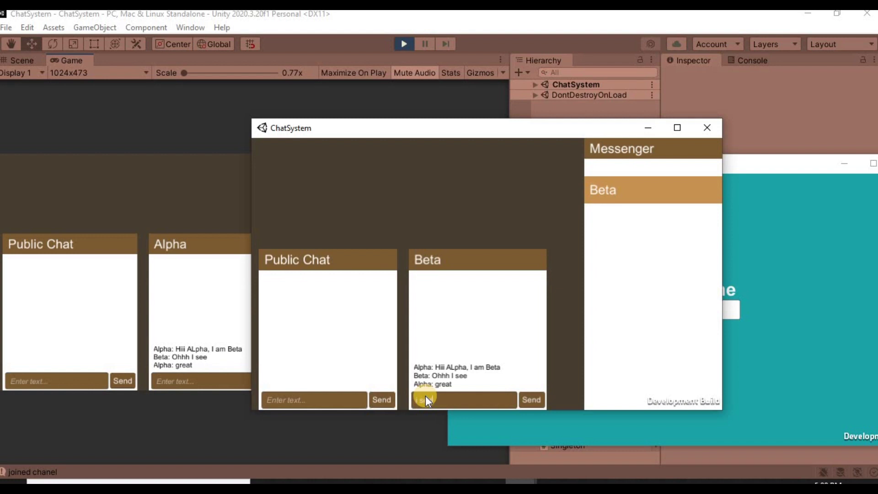
text(eeee)
key(Return)
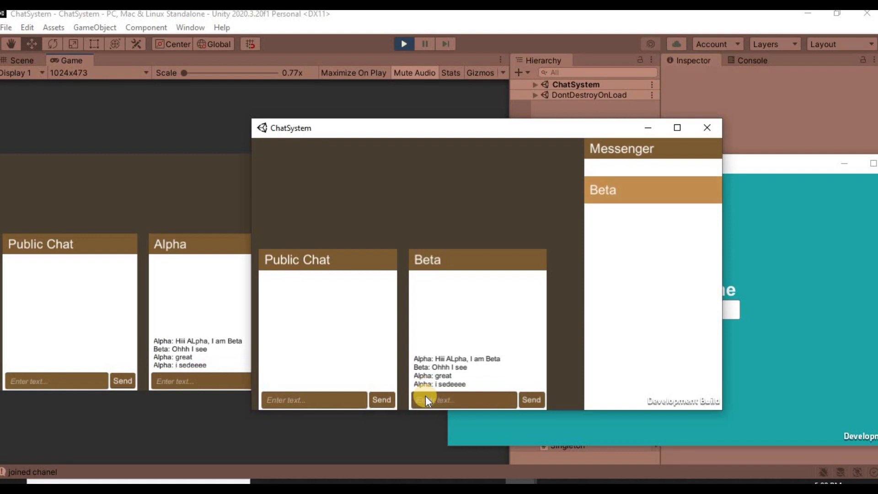
text(fsdfsdfsd)
key(Return)
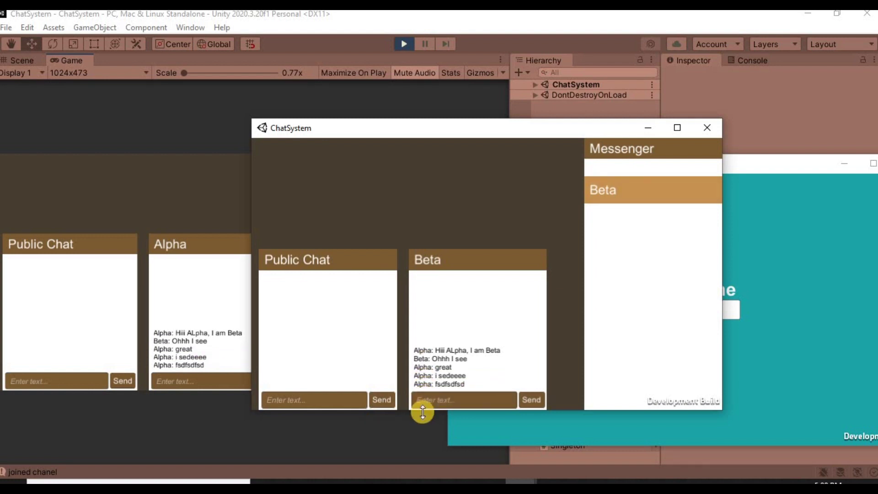
- Join the new client as Gamma and switch its private chat to Alpha
click(749, 304)
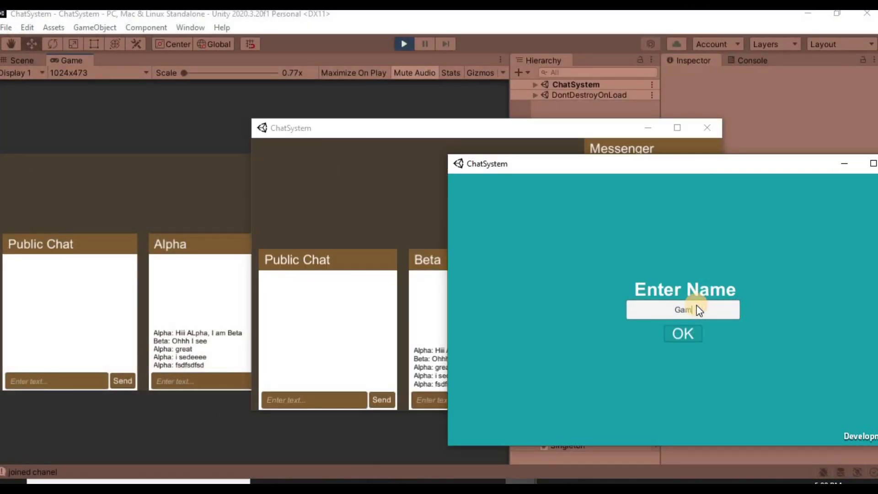
text(ma)
click(690, 335)
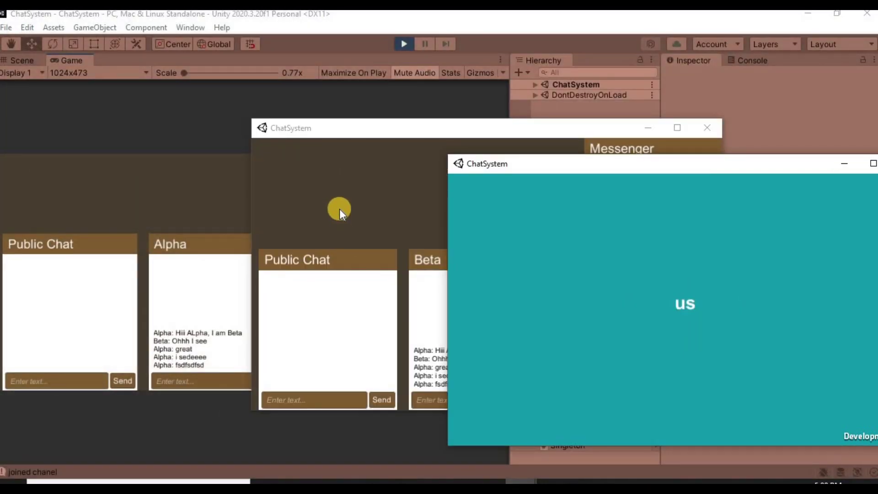
click(514, 133)
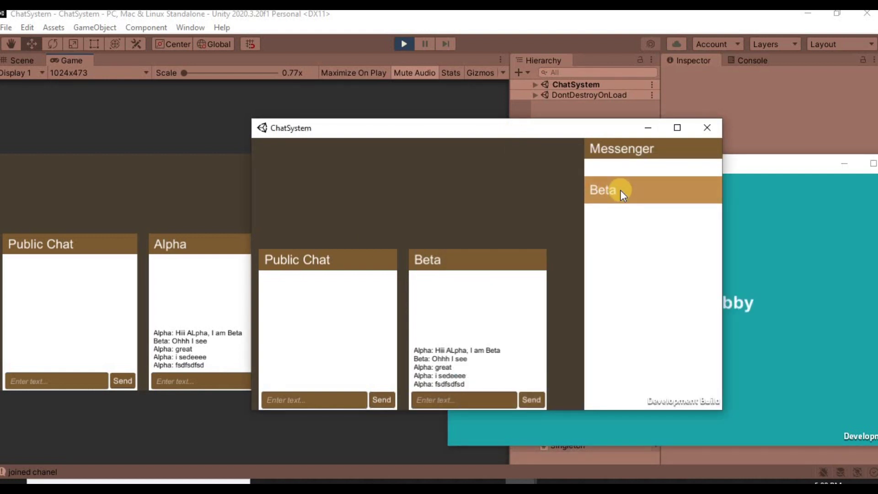
click(737, 163)
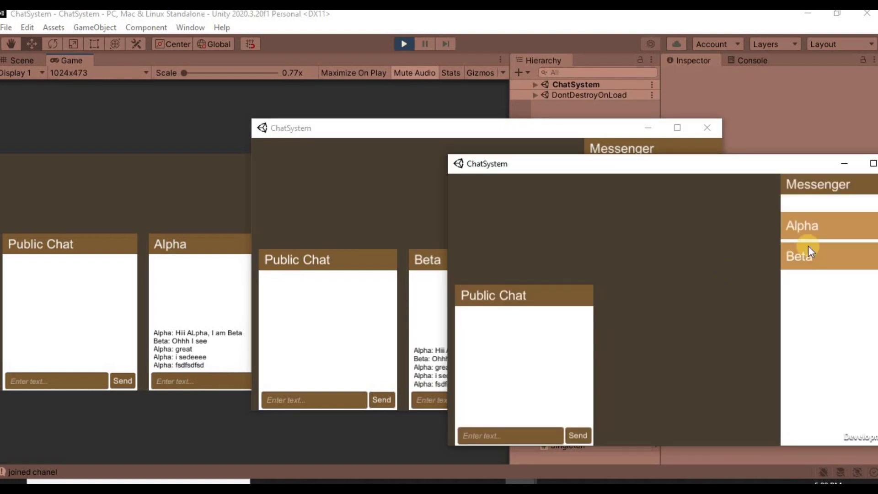
click(810, 256)
click(809, 219)
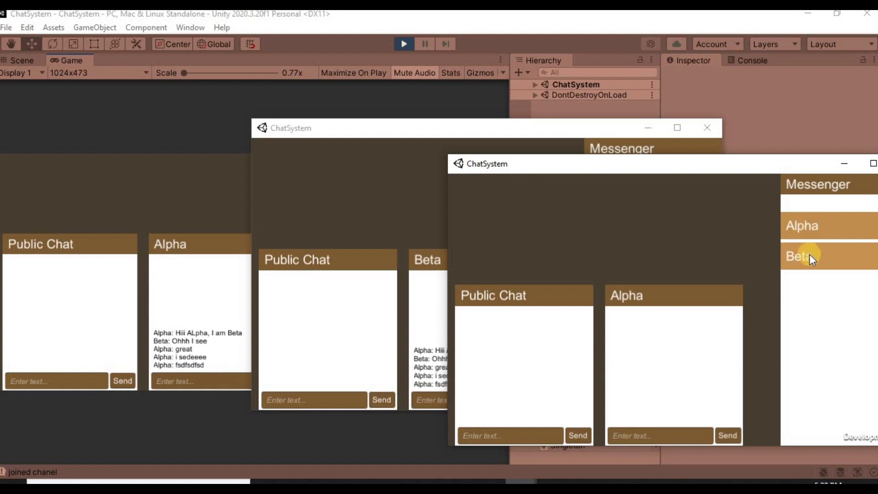
- From Alpha's client, send a hello message to Gamma
click(307, 191)
click(654, 224)
click(637, 187)
click(634, 216)
click(438, 400)
text(Hello Gamma)
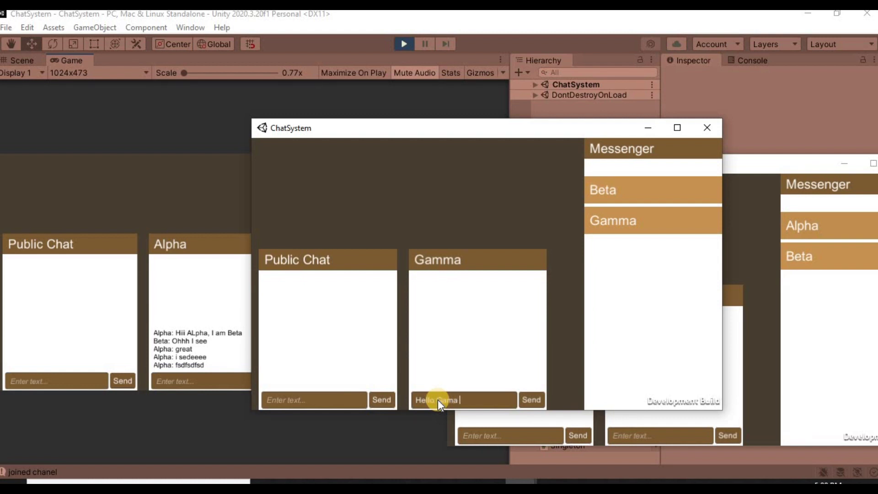
text(ALpha he)
text(re)
click(532, 399)
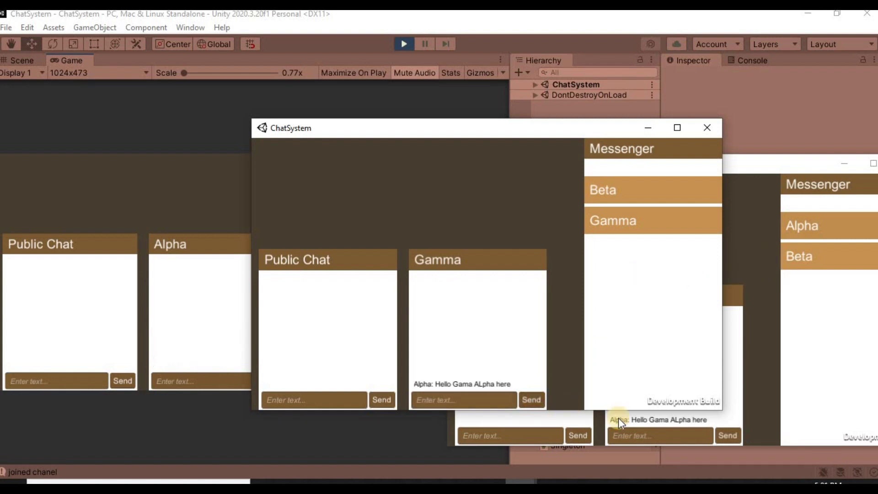
- From Gamma's client, reply 'hi' to Alpha and send 'hi betaaaa' to Beta
click(653, 433)
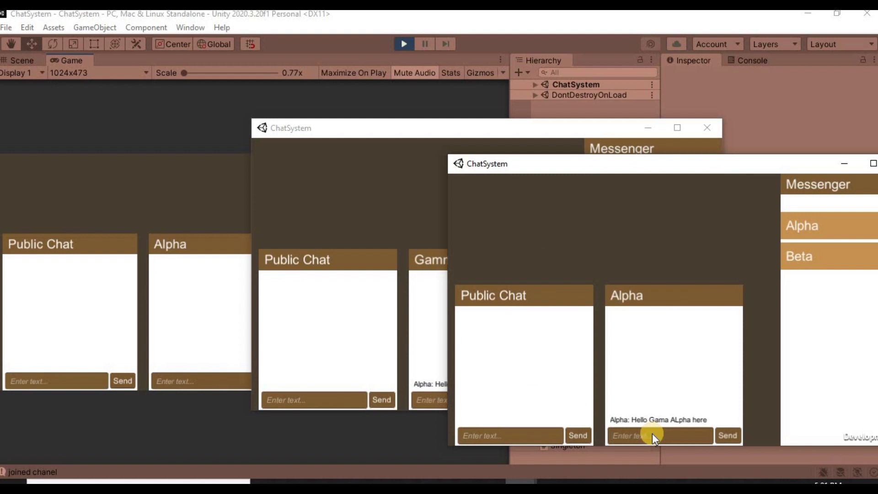
text(hi)
key(Return)
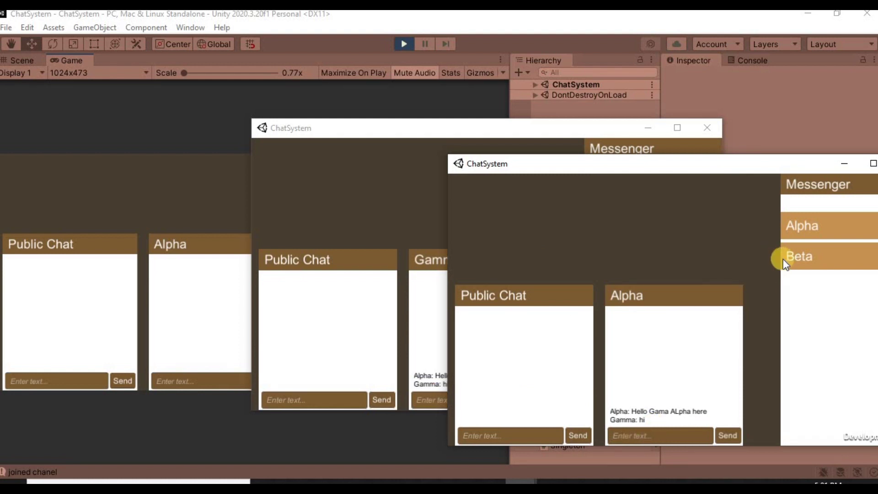
click(783, 259)
click(633, 431)
text(hi beta)
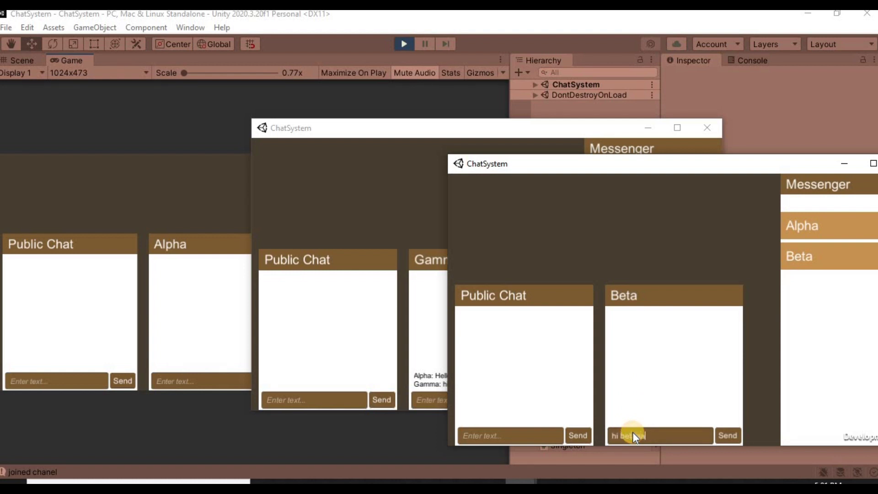
key(Return)
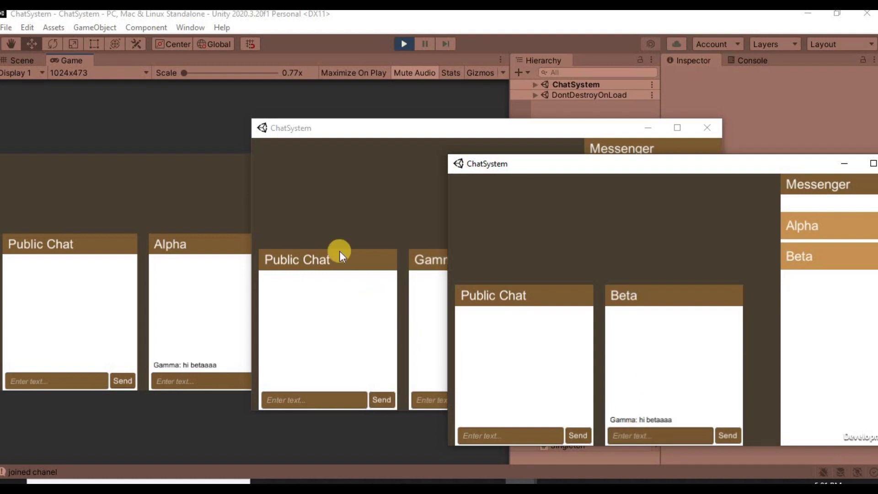
- Bring a standalone client back up and open its Gamma chat
click(177, 288)
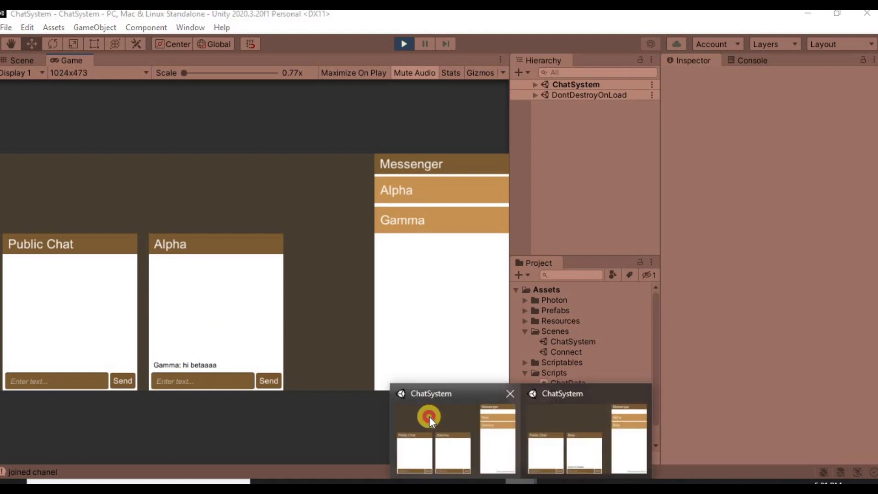
click(430, 417)
click(604, 224)
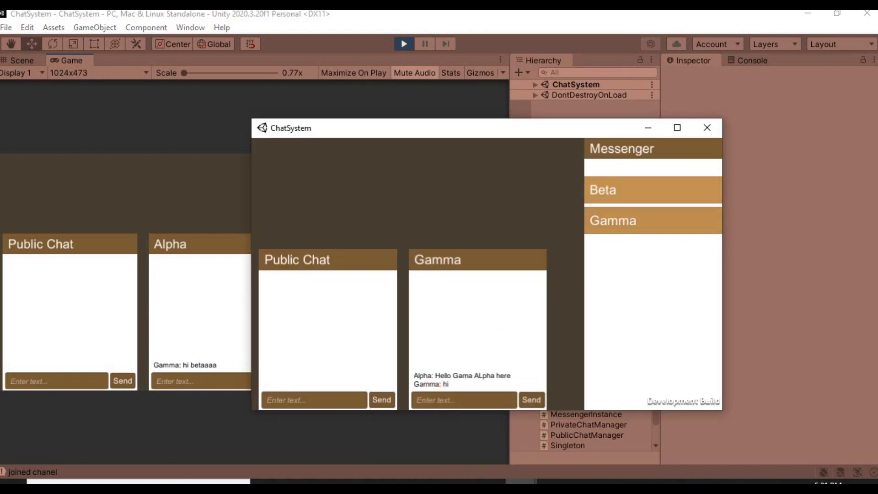